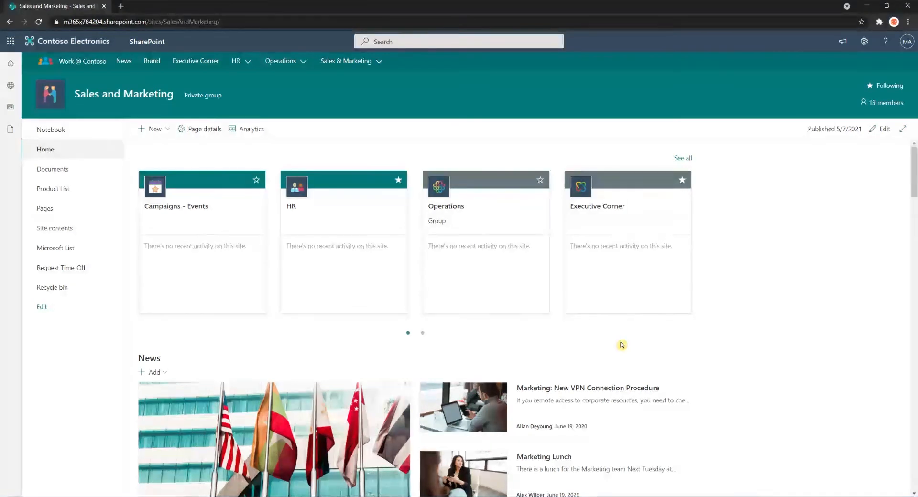
Browse the site cards in the home page's carousel and the full list of hub sites, returning to the home page.
{"action": "mouse_move", "coordinate": [297, 267]}
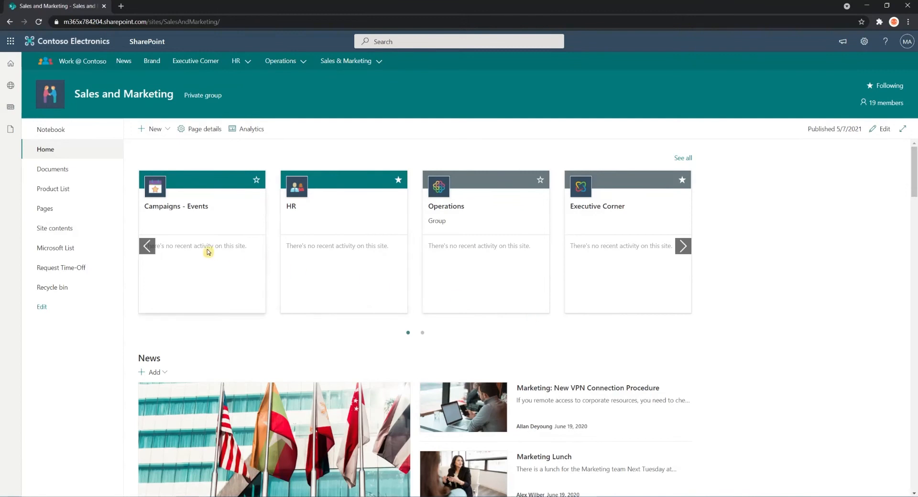
{"action": "left_click", "coordinate": [687, 245]}
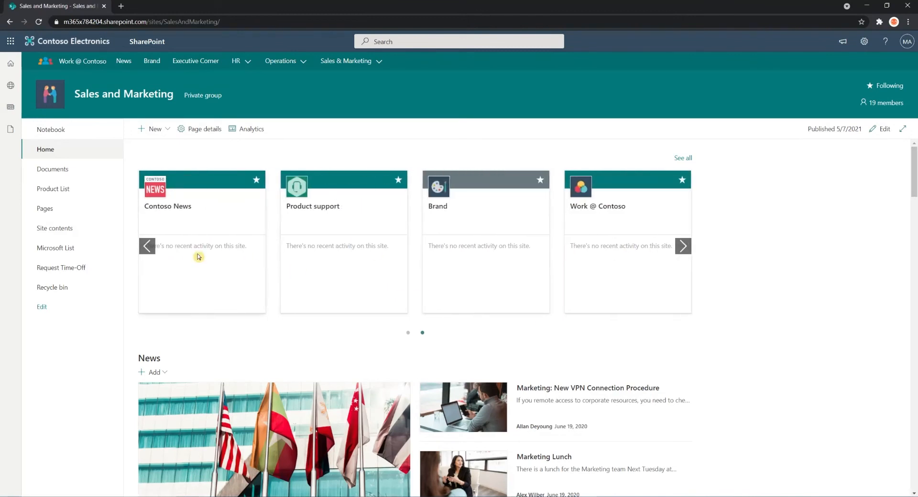
{"action": "left_click", "coordinate": [148, 250]}
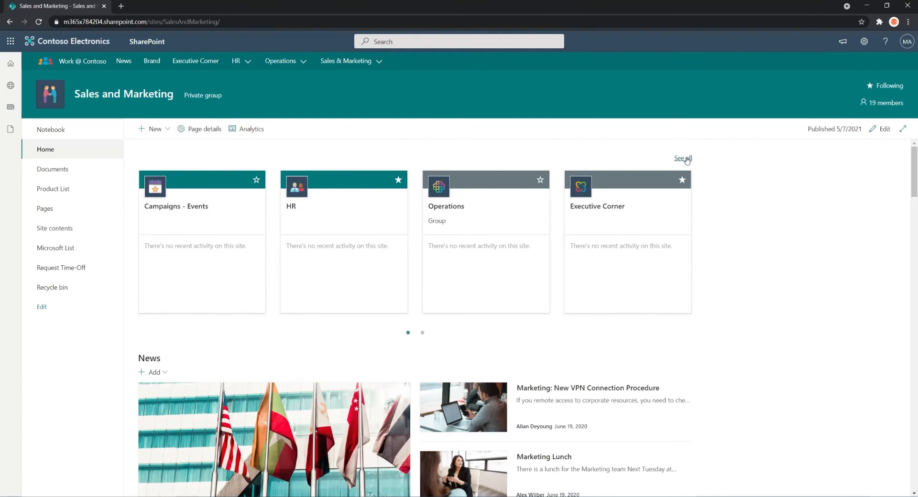
{"action": "left_click", "coordinate": [686, 158]}
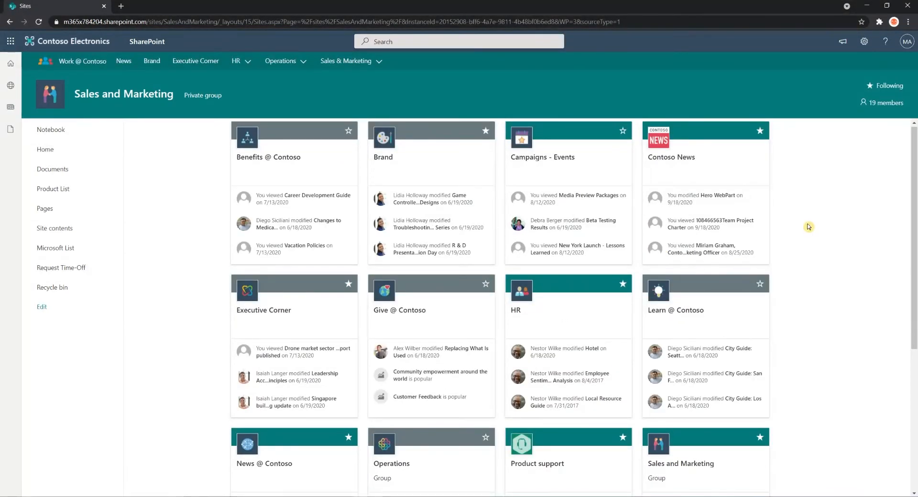
{"action": "scroll", "coordinate": [813, 234], "scroll_direction": "down", "scroll_amount": 5}
{"action": "scroll", "coordinate": [813, 287], "scroll_direction": "up", "scroll_amount": 5}
{"action": "scroll", "coordinate": [808, 287], "scroll_direction": "down", "scroll_amount": 1}
{"action": "key", "text": "alt+Left"}
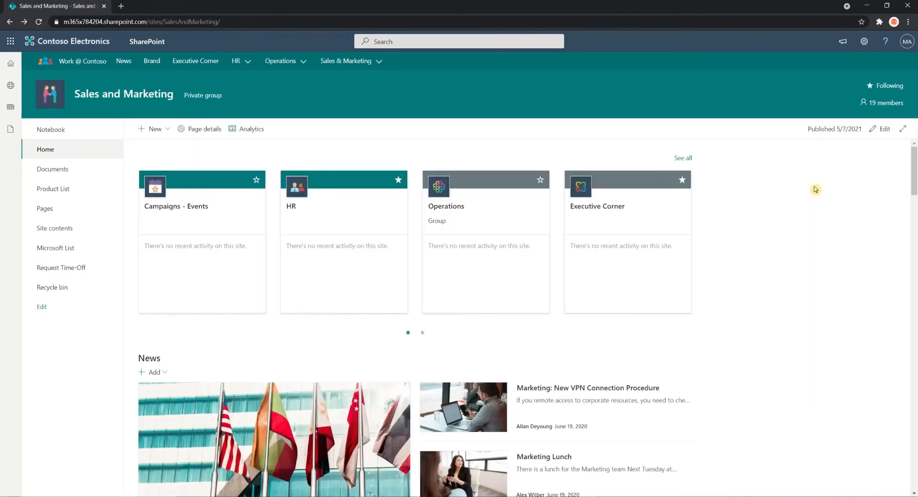
Edit the home page's Sites web part to show selected sites: HR, Operations, Executive Corner and Product support.
{"action": "left_click", "coordinate": [883, 138]}
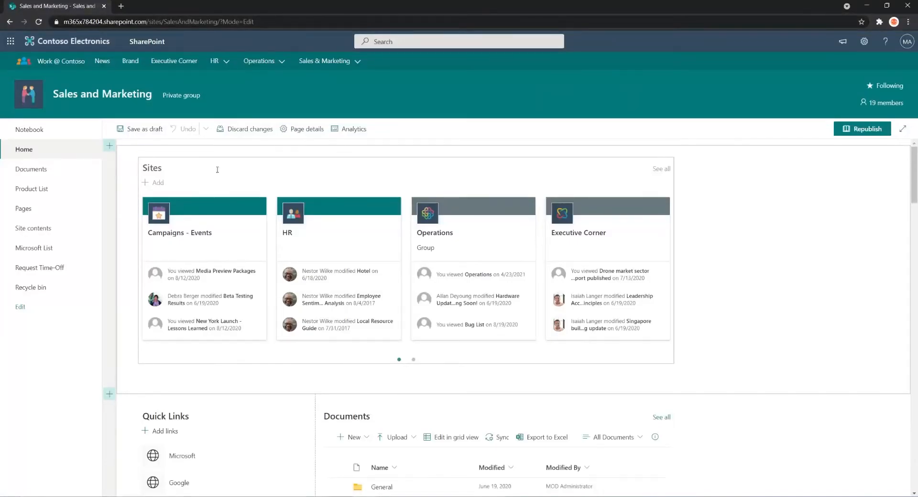
{"action": "left_click", "coordinate": [217, 169]}
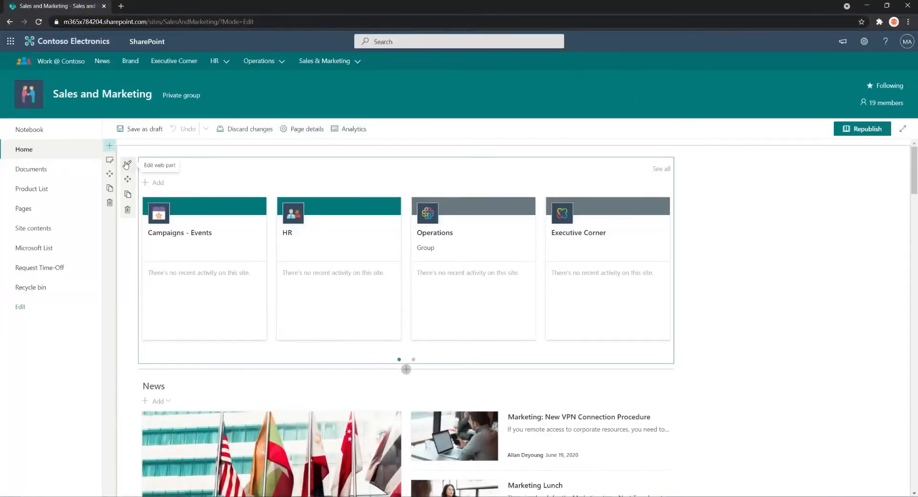
{"action": "left_click", "coordinate": [128, 164]}
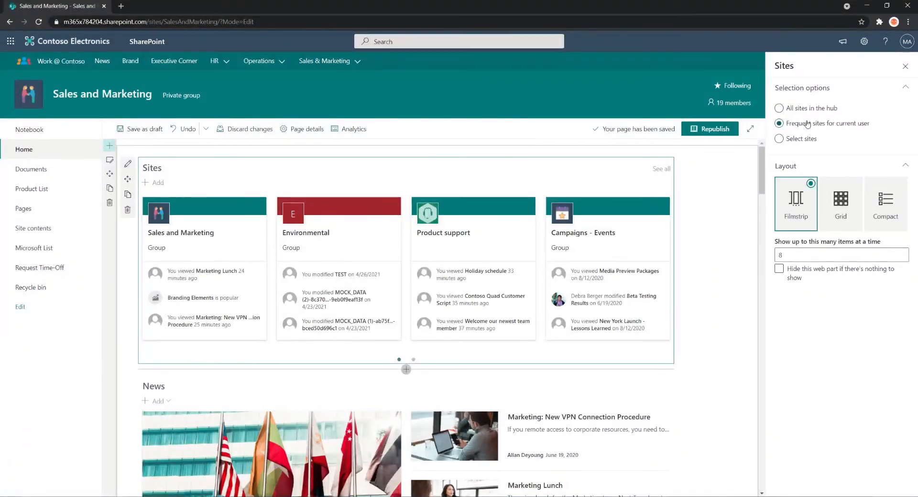
{"action": "left_click", "coordinate": [802, 139]}
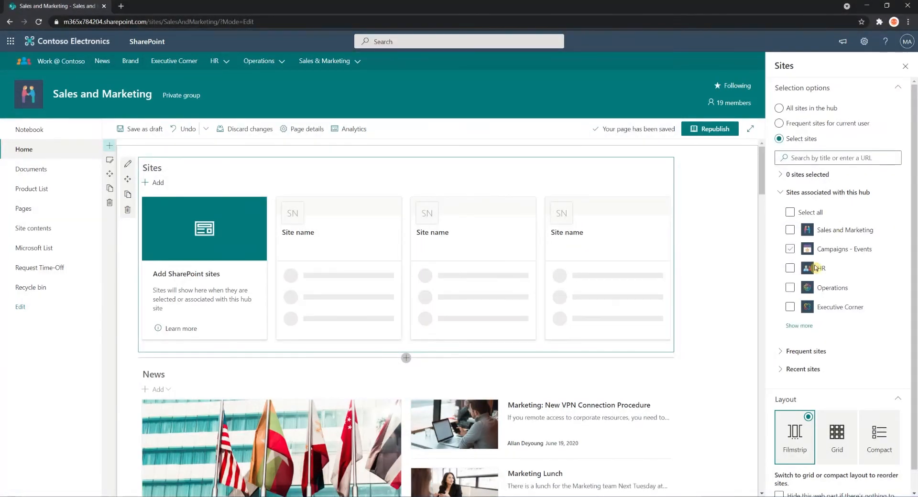
{"action": "left_click", "coordinate": [799, 326]}
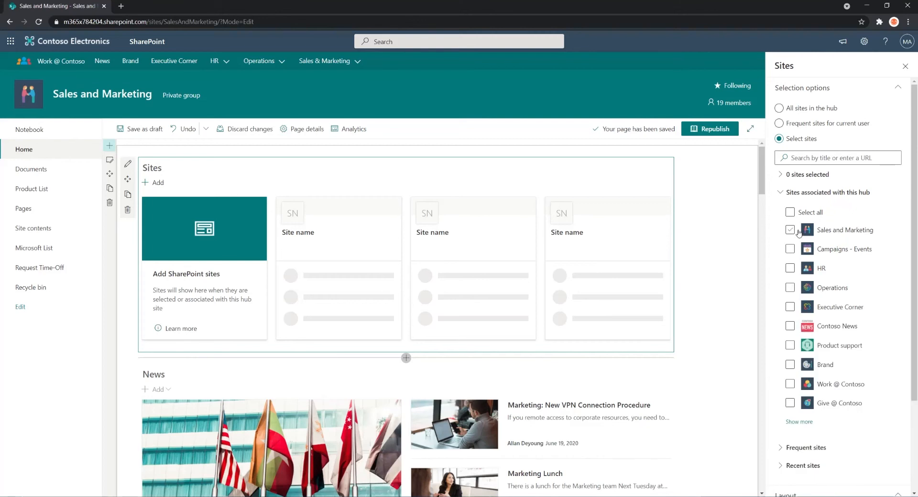
{"action": "left_click", "coordinate": [789, 271]}
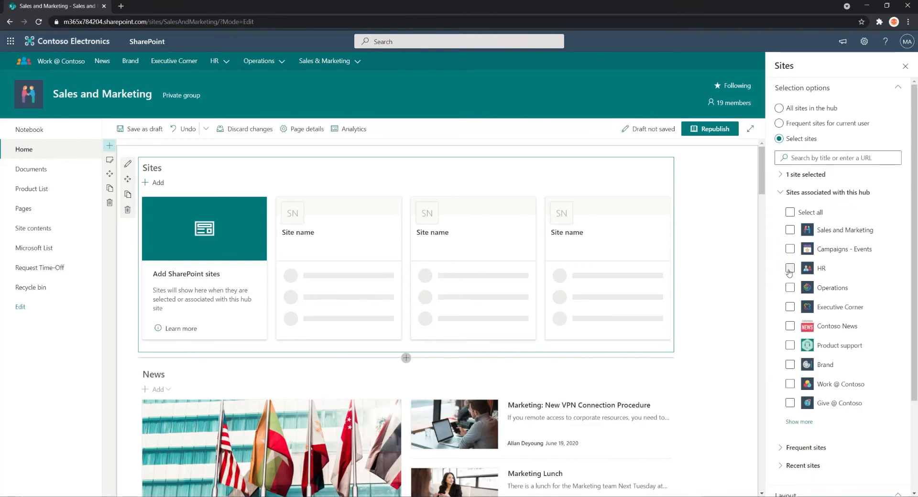
{"action": "left_click", "coordinate": [790, 308]}
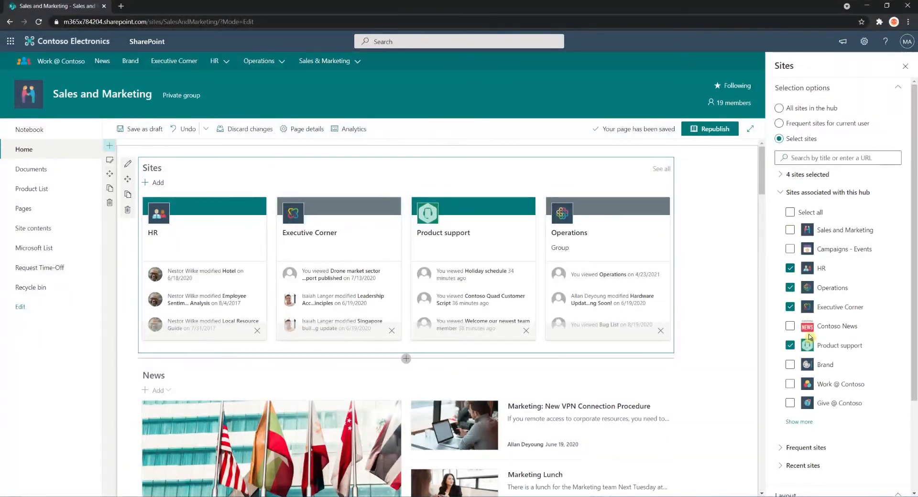
Examine the remaining site selection settings, including the Frequent sites and Recent sites groups.
{"action": "scroll", "coordinate": [822, 309], "scroll_direction": "down", "scroll_amount": 2}
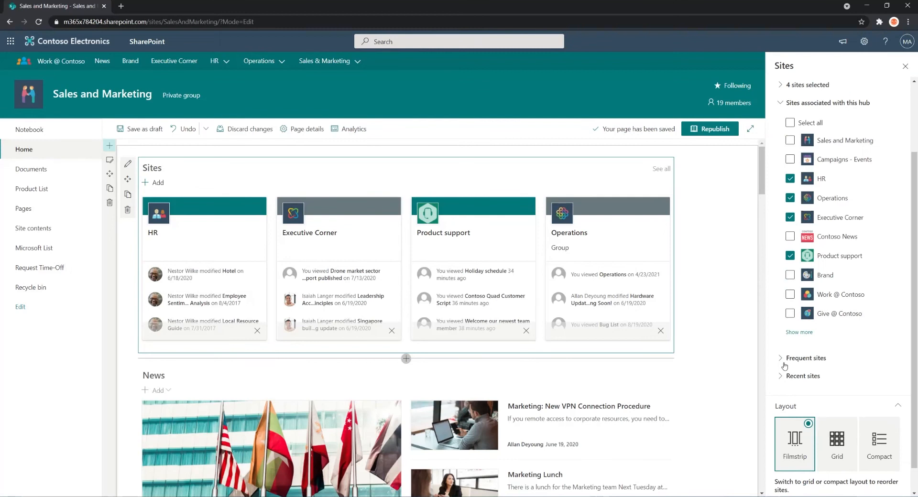
{"action": "scroll", "coordinate": [793, 287], "scroll_direction": "up", "scroll_amount": 2}
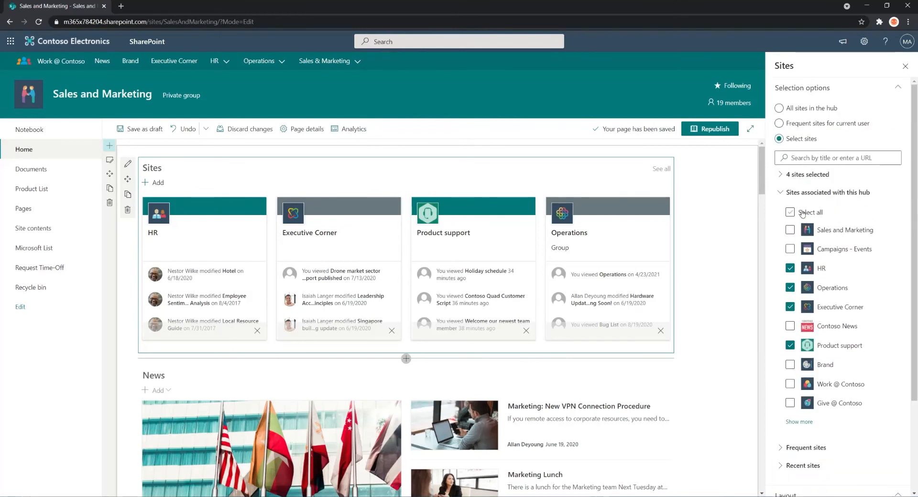
{"action": "scroll", "coordinate": [793, 282], "scroll_direction": "down", "scroll_amount": 3}
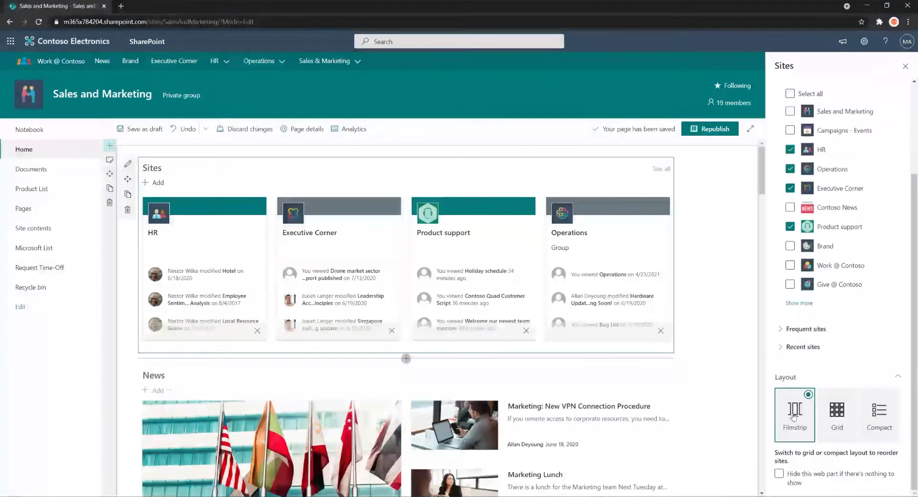
{"action": "left_click", "coordinate": [781, 330]}
{"action": "left_click", "coordinate": [781, 330]}
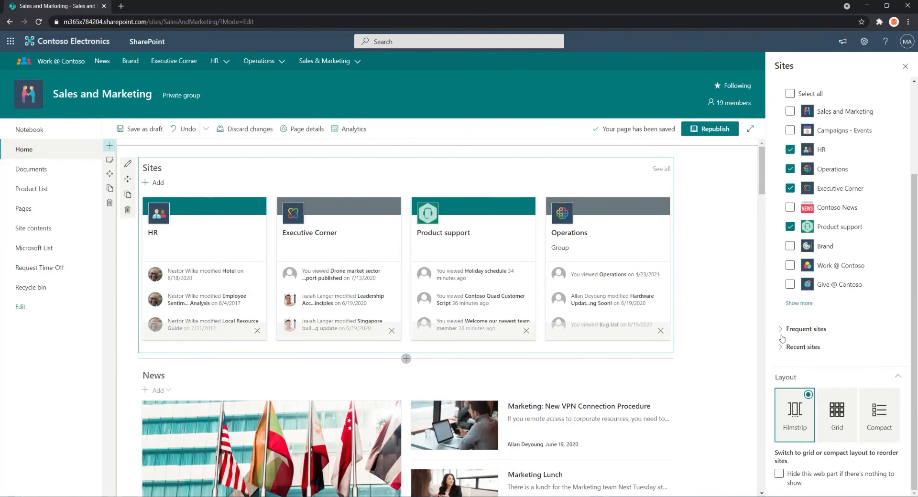
{"action": "left_click", "coordinate": [780, 347]}
{"action": "left_click", "coordinate": [780, 348]}
{"action": "scroll", "coordinate": [781, 343], "scroll_direction": "up", "scroll_amount": 2}
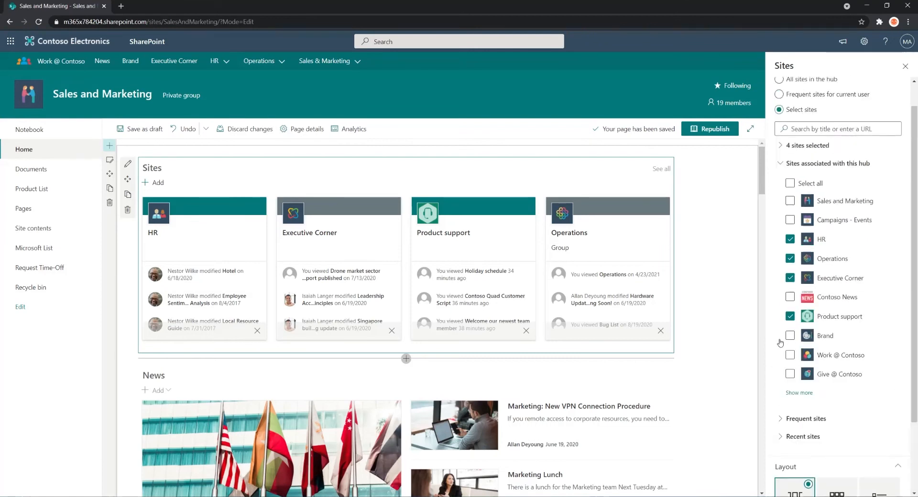
{"action": "scroll", "coordinate": [790, 307], "scroll_direction": "down", "scroll_amount": 2}
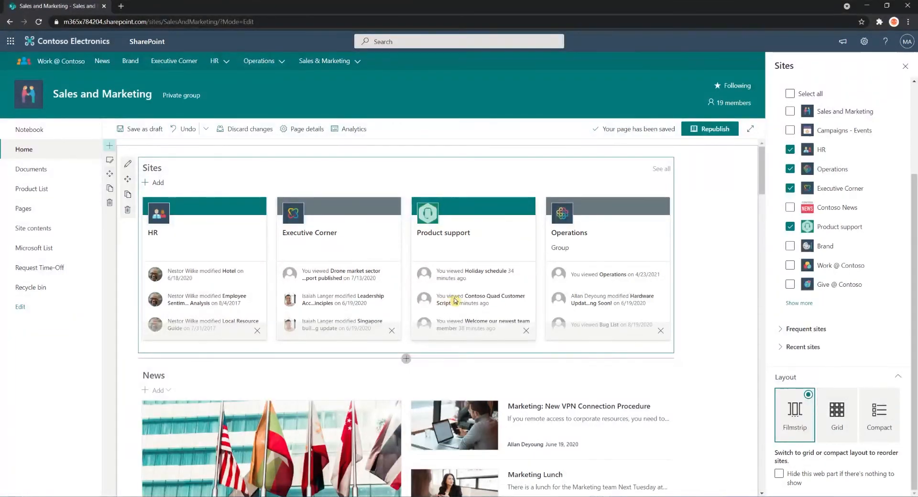
Switch the Sites web part to the Grid layout and add the Brand, Work @ Contoso and Contoso News sites.
{"action": "left_click", "coordinate": [844, 427]}
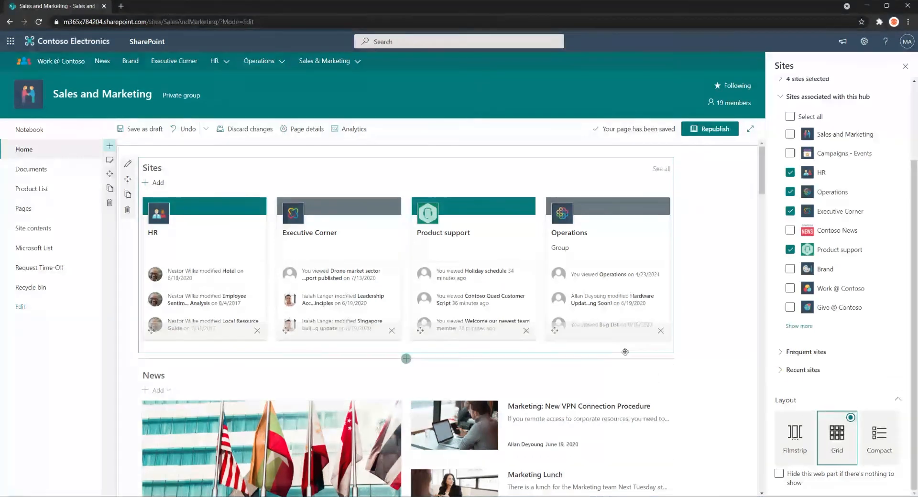
{"action": "left_click", "coordinate": [790, 270]}
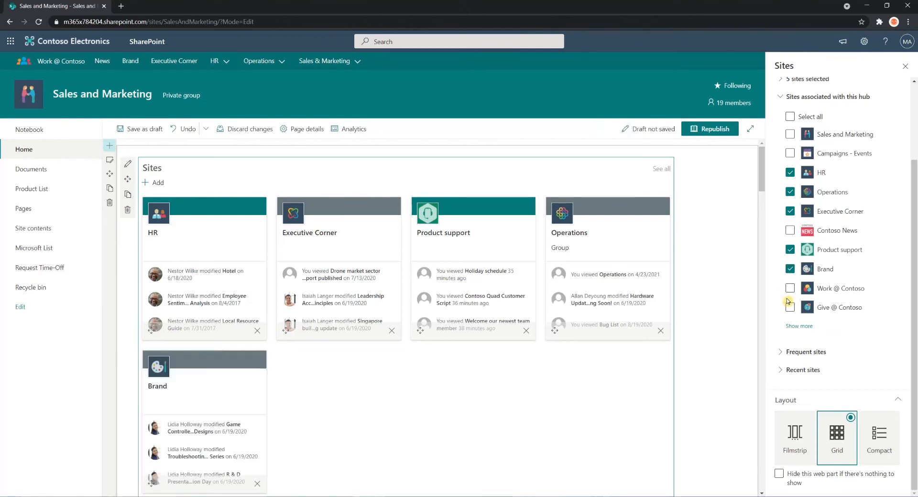
{"action": "left_click", "coordinate": [790, 289]}
{"action": "left_click", "coordinate": [790, 231]}
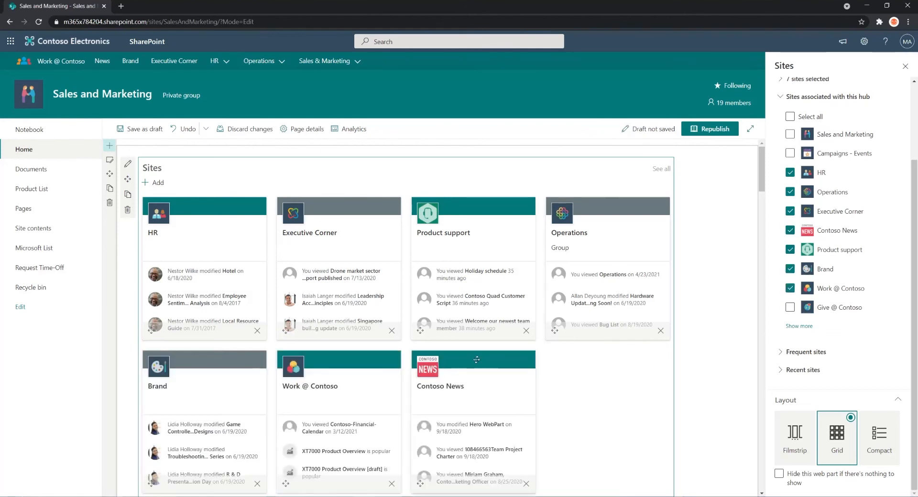
{"action": "scroll", "coordinate": [574, 363], "scroll_direction": "down", "scroll_amount": 2}
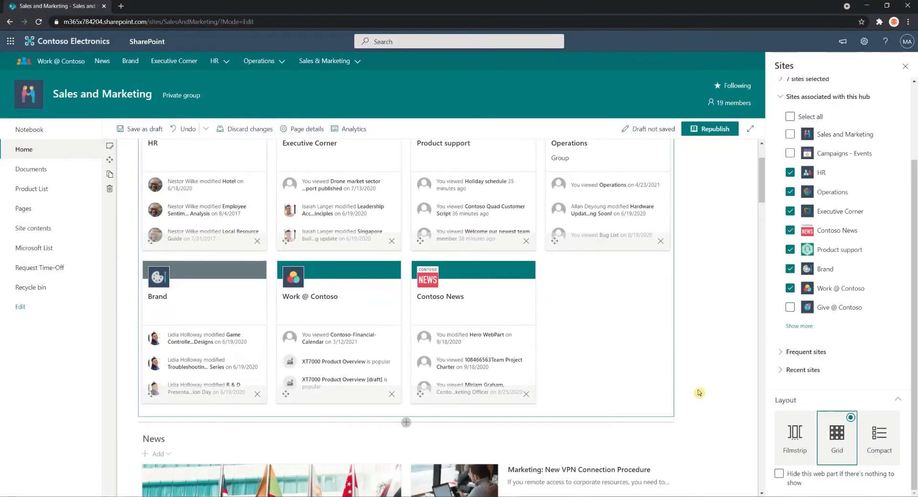
{"action": "scroll", "coordinate": [801, 389], "scroll_direction": "up", "scroll_amount": 2}
{"action": "scroll", "coordinate": [804, 388], "scroll_direction": "down", "scroll_amount": 2}
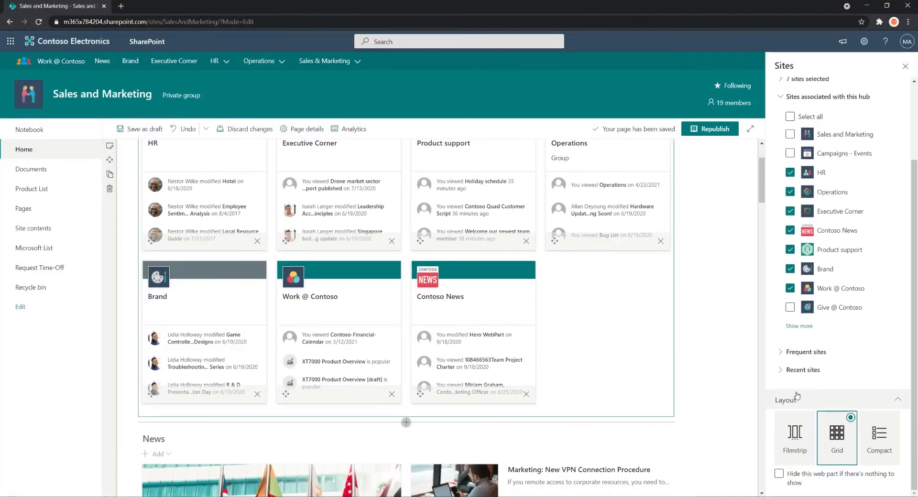
Set the Sites web part to hide when there is nothing to show.
{"action": "left_click", "coordinate": [778, 475]}
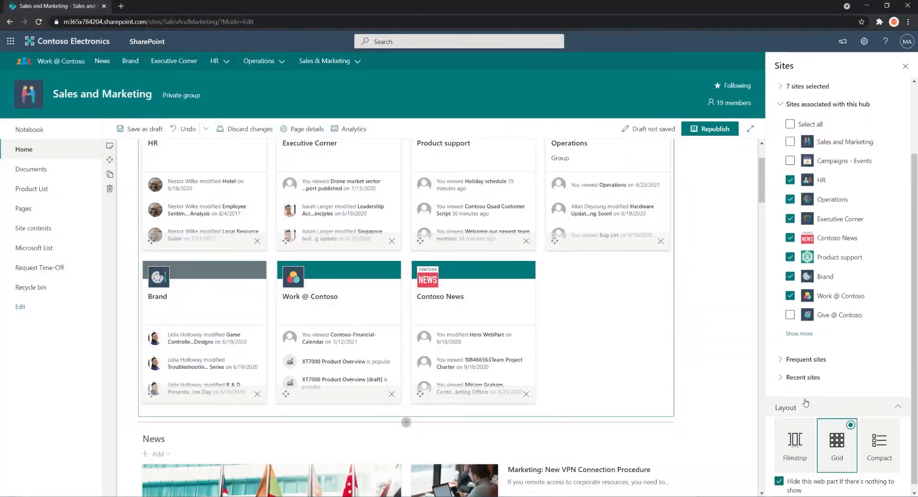
{"action": "scroll", "coordinate": [805, 402], "scroll_direction": "up", "scroll_amount": 3}
{"action": "scroll", "coordinate": [806, 402], "scroll_direction": "down", "scroll_amount": 1}
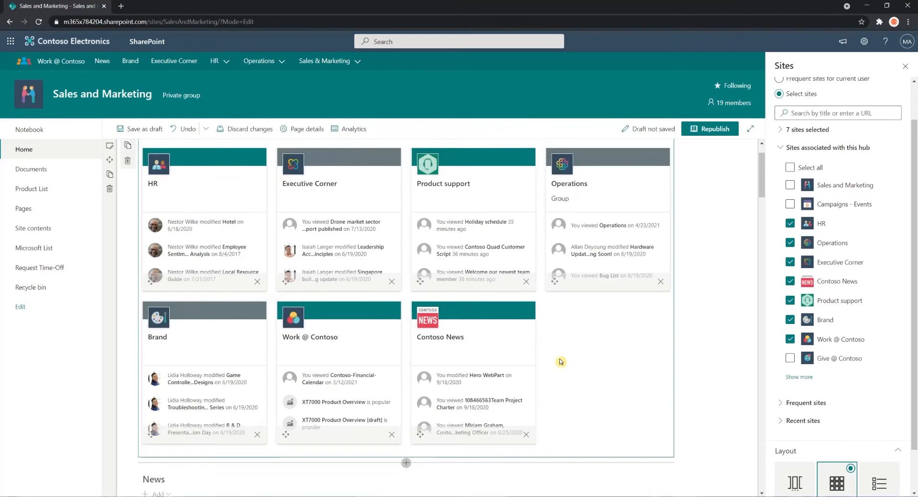
Deselect all seven chosen sites in the Sites web part and republish the page.
{"action": "left_click", "coordinate": [789, 339]}
{"action": "left_click", "coordinate": [789, 319]}
{"action": "left_click", "coordinate": [789, 300]}
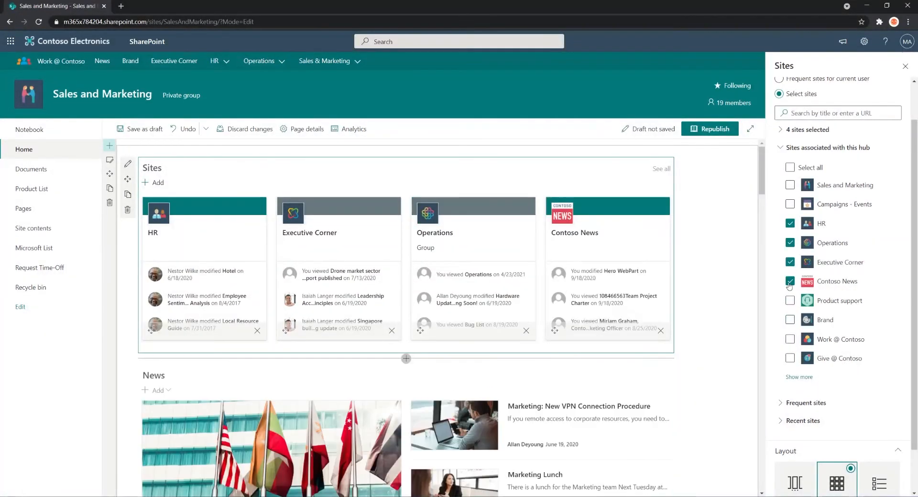
{"action": "left_click", "coordinate": [790, 281]}
{"action": "left_click", "coordinate": [790, 262]}
{"action": "left_click", "coordinate": [790, 243]}
{"action": "left_click", "coordinate": [789, 223]}
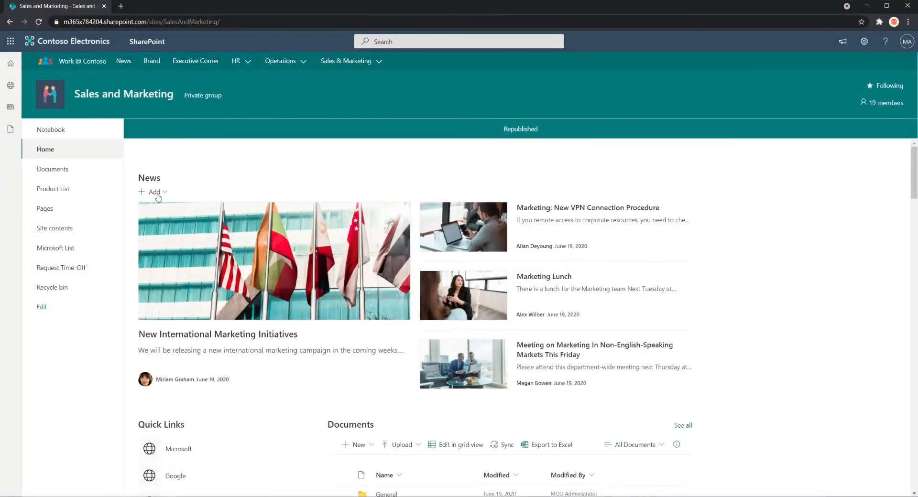
Put the home page back into edit mode and set the Sites web part to show all sites in the hub.
{"action": "left_click", "coordinate": [881, 129]}
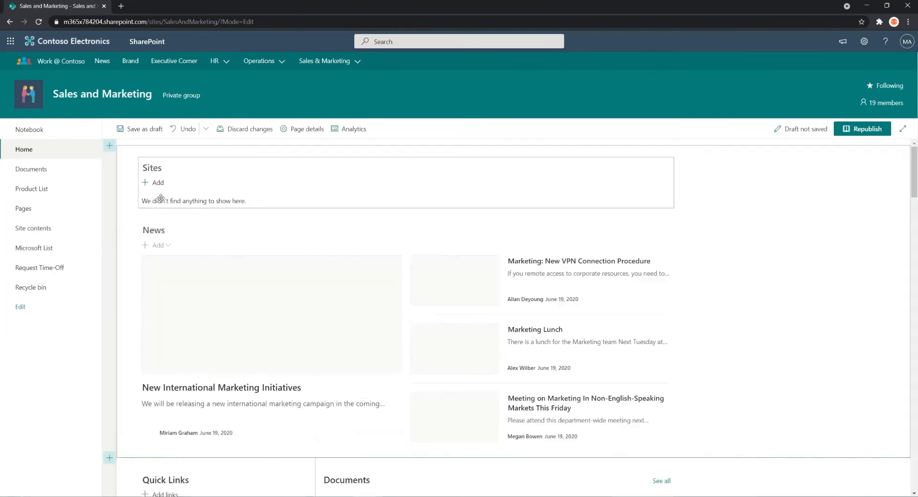
{"action": "left_click", "coordinate": [171, 173]}
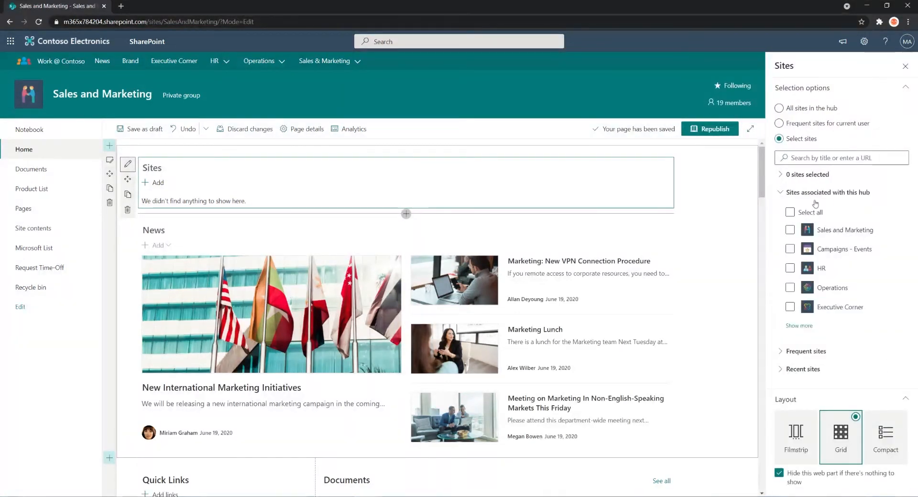
{"action": "left_click", "coordinate": [779, 109]}
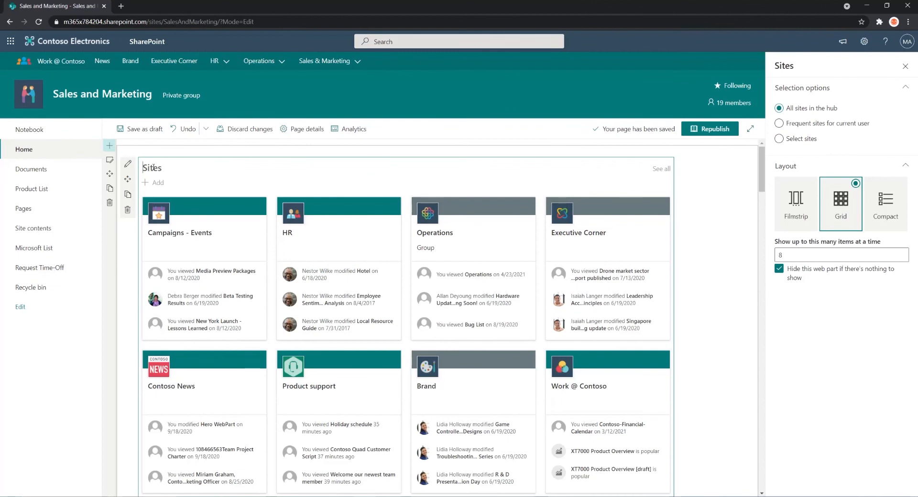
Retitle the Sites web part "Frequent Sites".
{"action": "double_click", "coordinate": [153, 168]}
{"action": "type", "text": "Frequent SIT"}
{"action": "key", "text": "BackSpace"}
{"action": "key", "text": "BackSpace"}
{"action": "type", "text": "ites"}
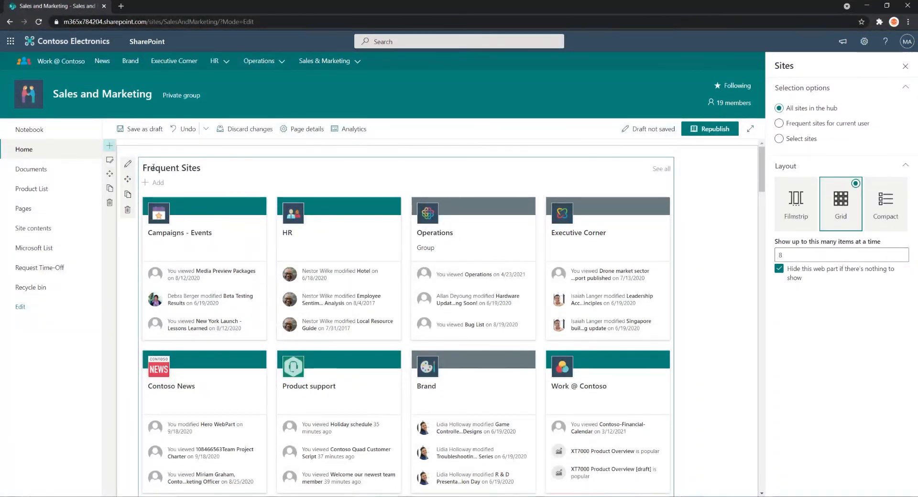
Limit the web part to selected sites, choosing Sales and Marketing and Operations.
{"action": "left_click", "coordinate": [802, 139]}
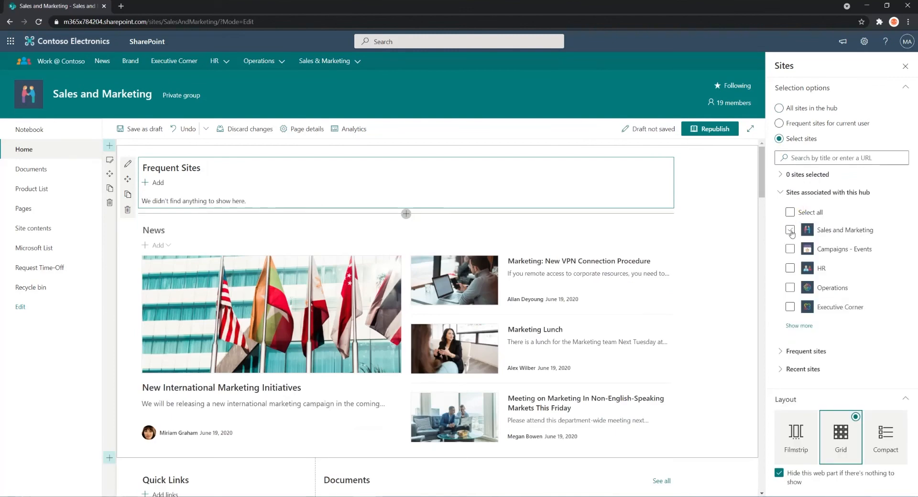
{"action": "left_click", "coordinate": [789, 230]}
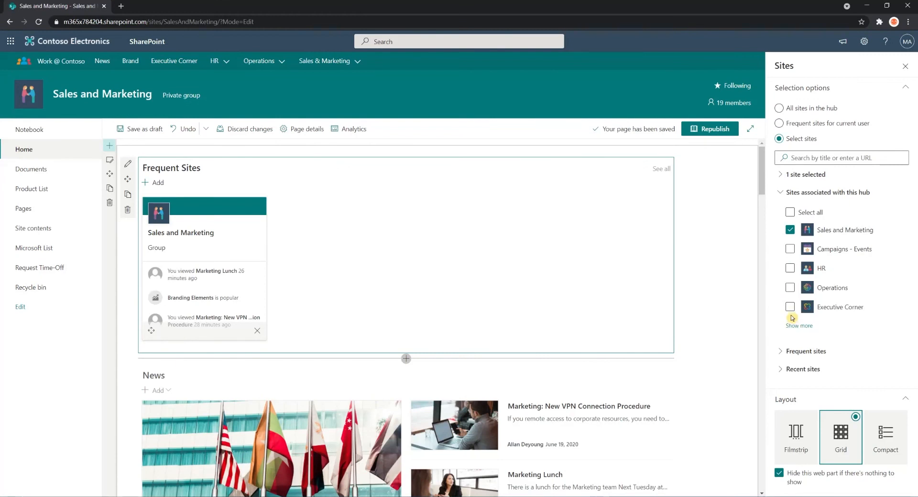
{"action": "left_click", "coordinate": [791, 287]}
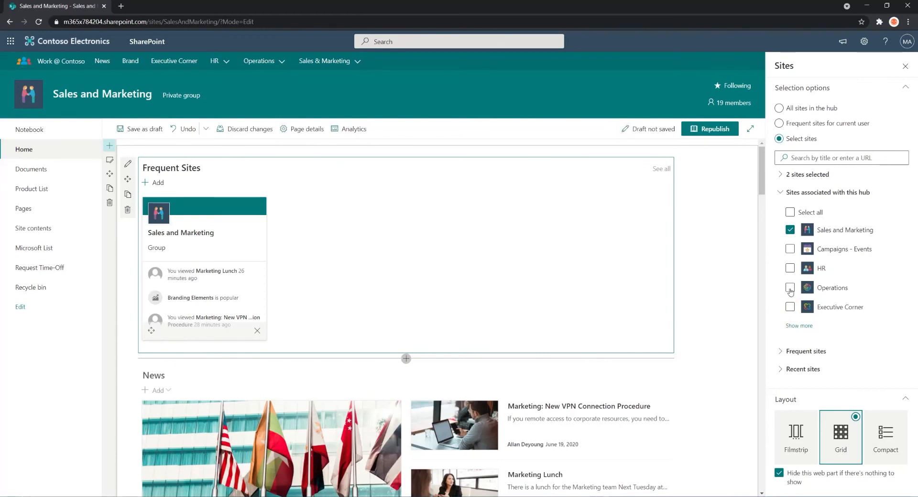
Change the web part's title to "Sales Team Sites" and republish the home page.
{"action": "left_click_drag", "start_coordinate": [200, 168], "coordinate": [142, 167]}
{"action": "key", "text": "BackSpace"}
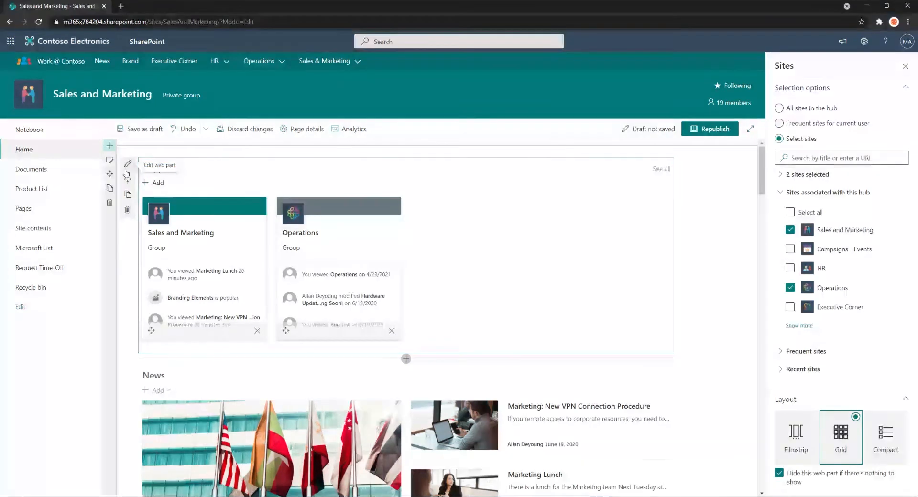
{"action": "type", "text": "Sales Team Sites"}
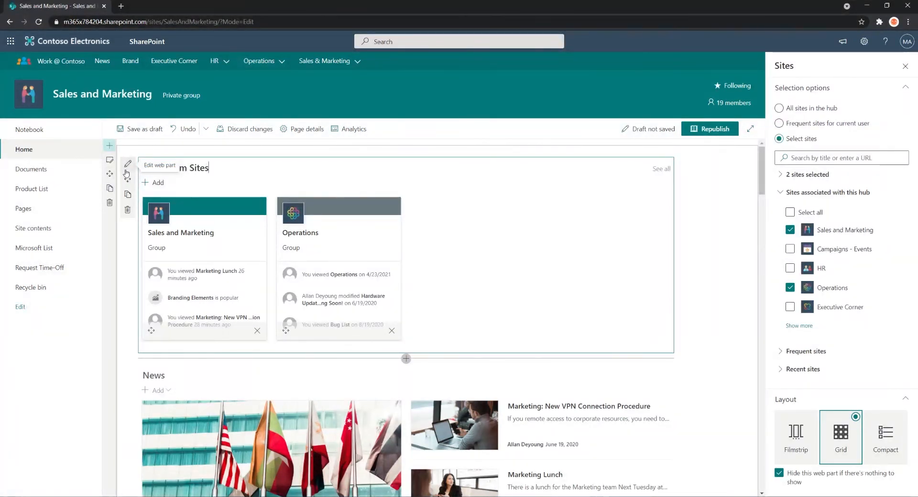
{"action": "left_click", "coordinate": [711, 180]}
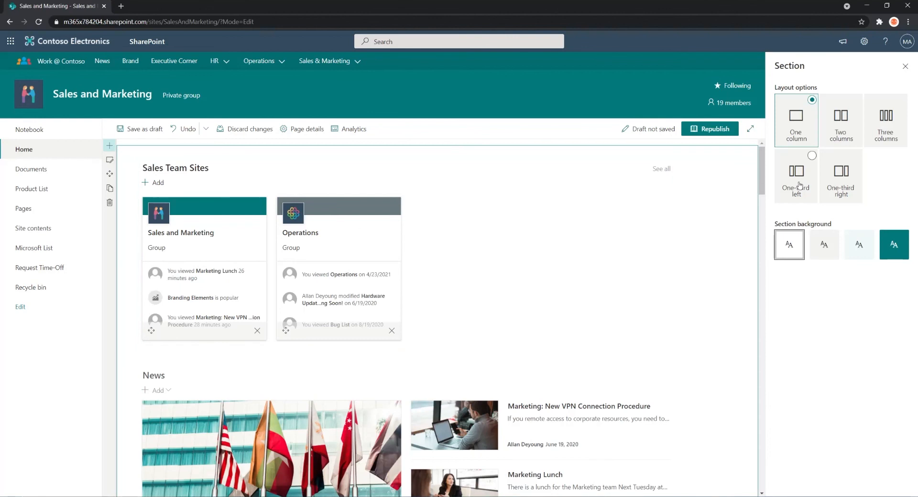
{"action": "left_click", "coordinate": [905, 67]}
{"action": "left_click", "coordinate": [856, 134]}
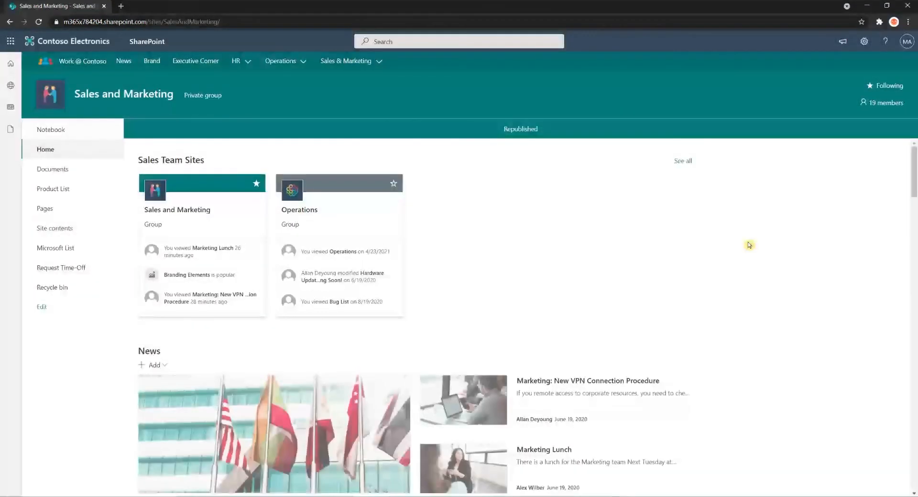